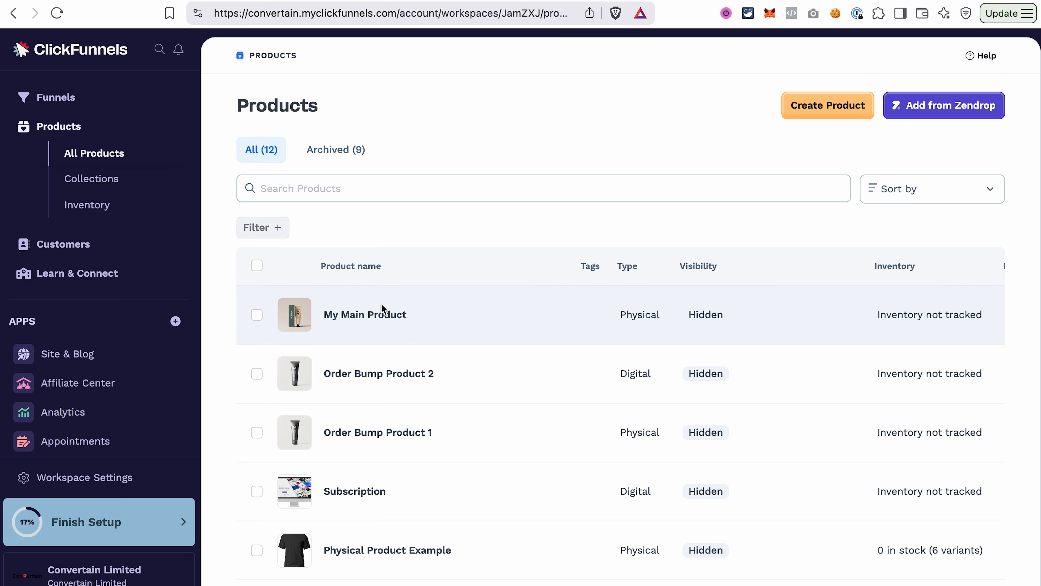
- Open My Main Product for editing, enable multiple options for it, and create a new option named Smell
{"action": "left_click", "coordinate": [357, 319]}
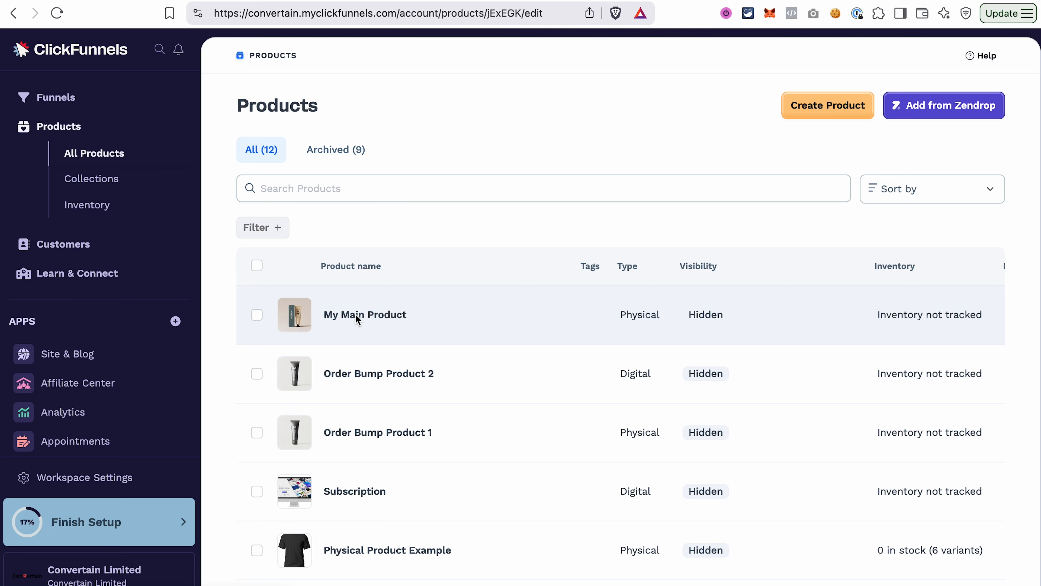
{"action": "scroll", "coordinate": [357, 319], "scroll_direction": "down", "scroll_amount": 20}
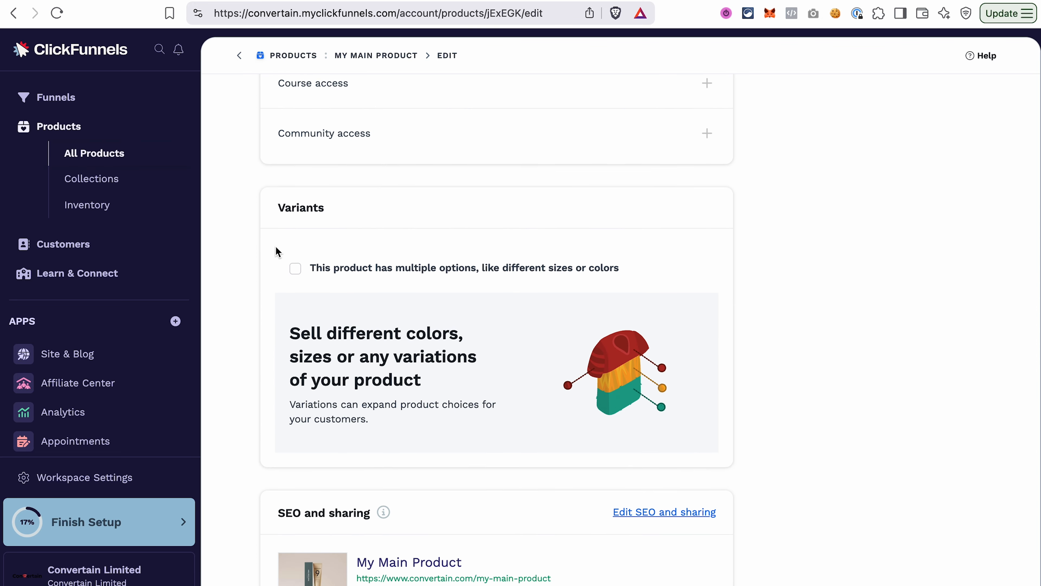
{"action": "left_click", "coordinate": [295, 269]}
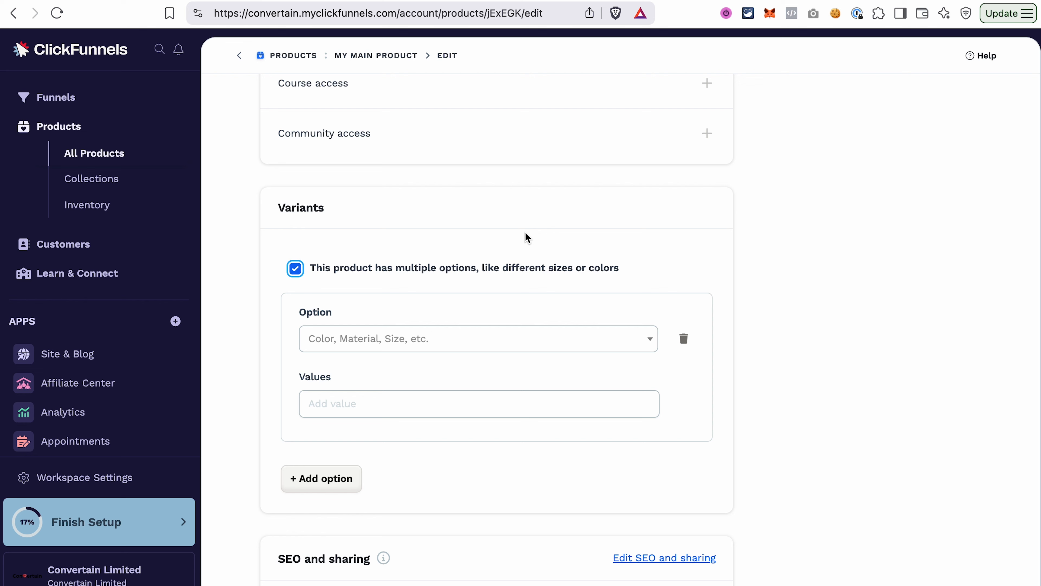
{"action": "left_click", "coordinate": [400, 336]}
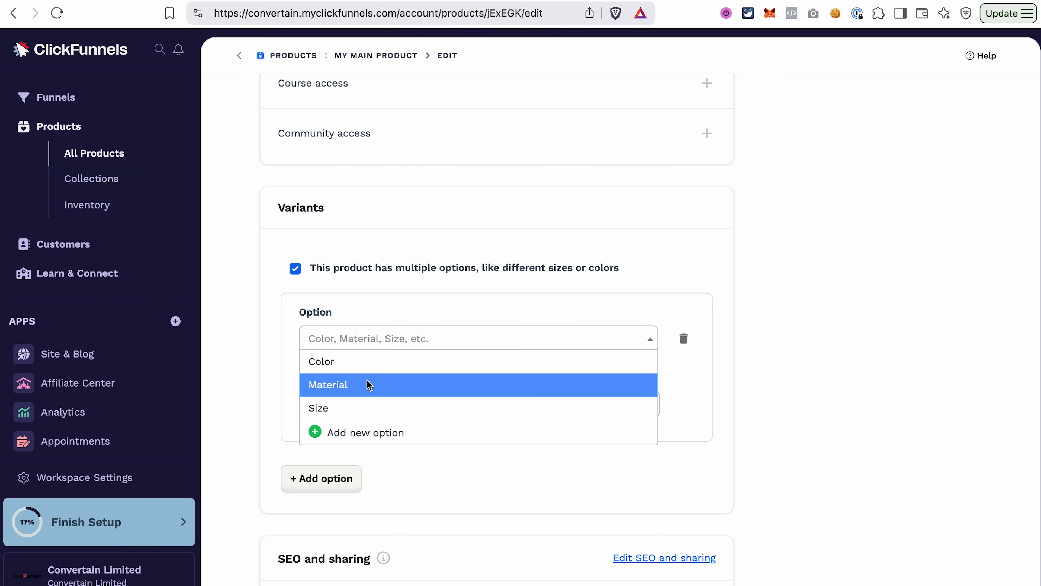
{"action": "left_click", "coordinate": [373, 432]}
{"action": "type", "text": "Smell"}
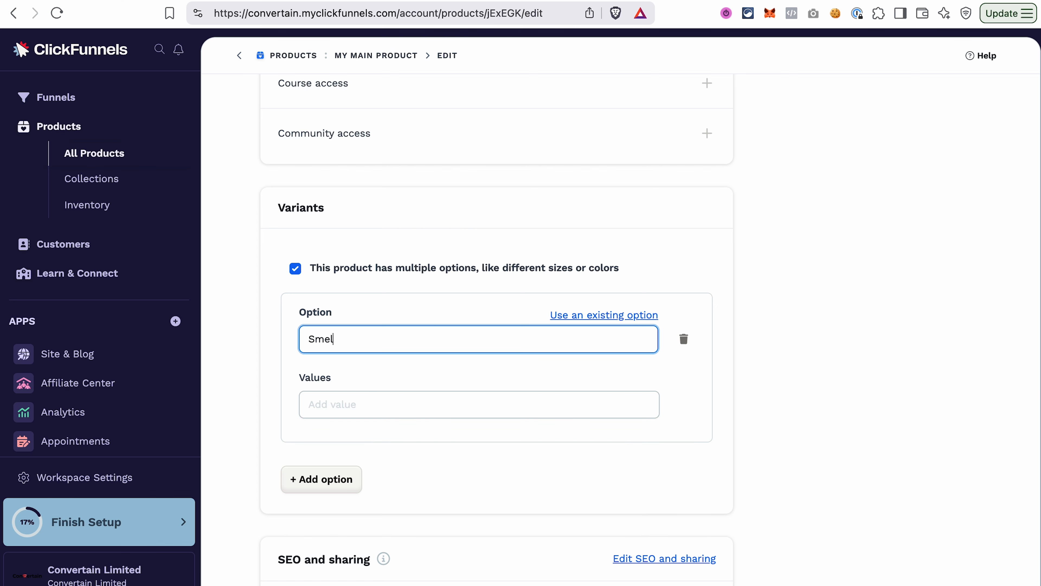
- Give the Smell option the values Strawberry, Orange, Watermelon and Coconut, and finish the option
{"action": "left_click", "coordinate": [341, 409]}
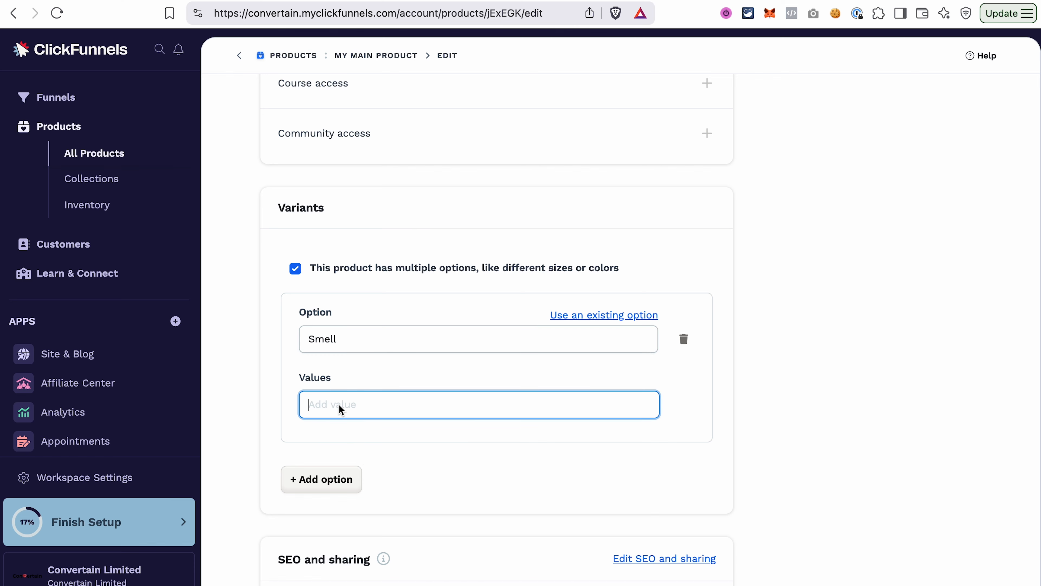
{"action": "type", "text": "Strawberry"}
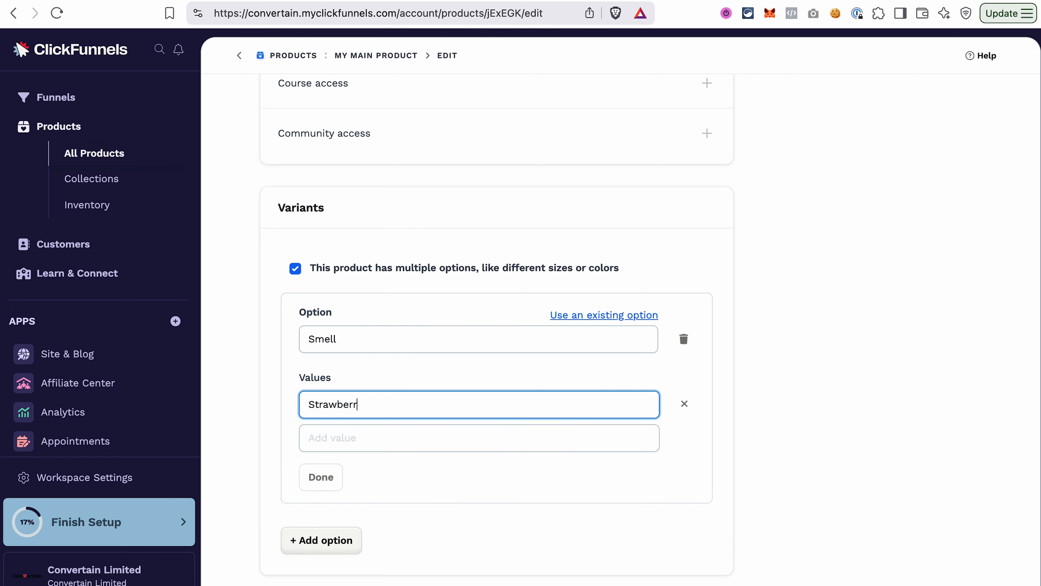
{"action": "left_click", "coordinate": [331, 441]}
{"action": "type", "text": "Orange"}
{"action": "left_click", "coordinate": [325, 476]}
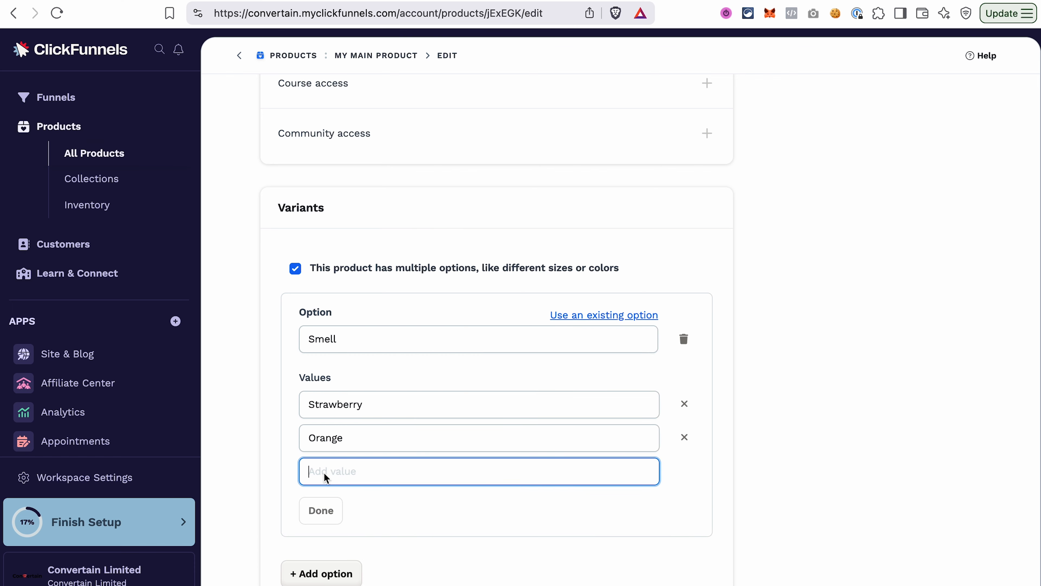
{"action": "type", "text": "Watermelon"}
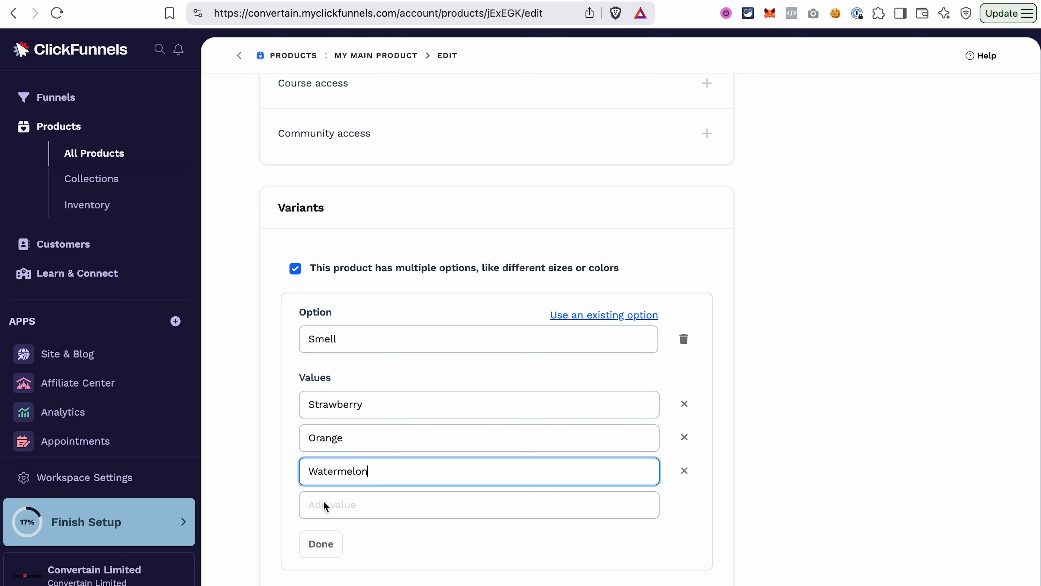
{"action": "left_click", "coordinate": [326, 503]}
{"action": "type", "text": "Coconut"}
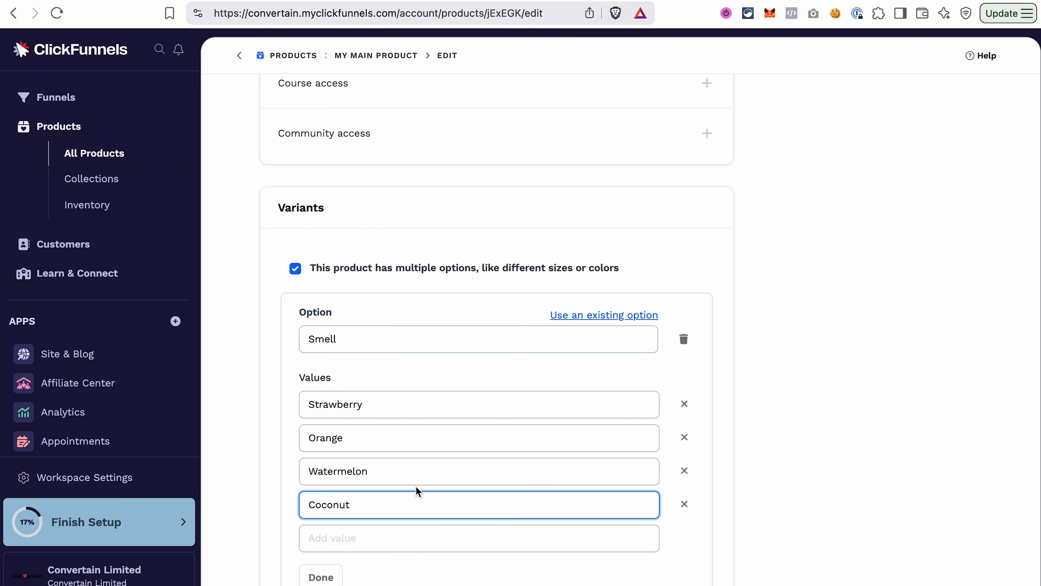
{"action": "left_click", "coordinate": [322, 576]}
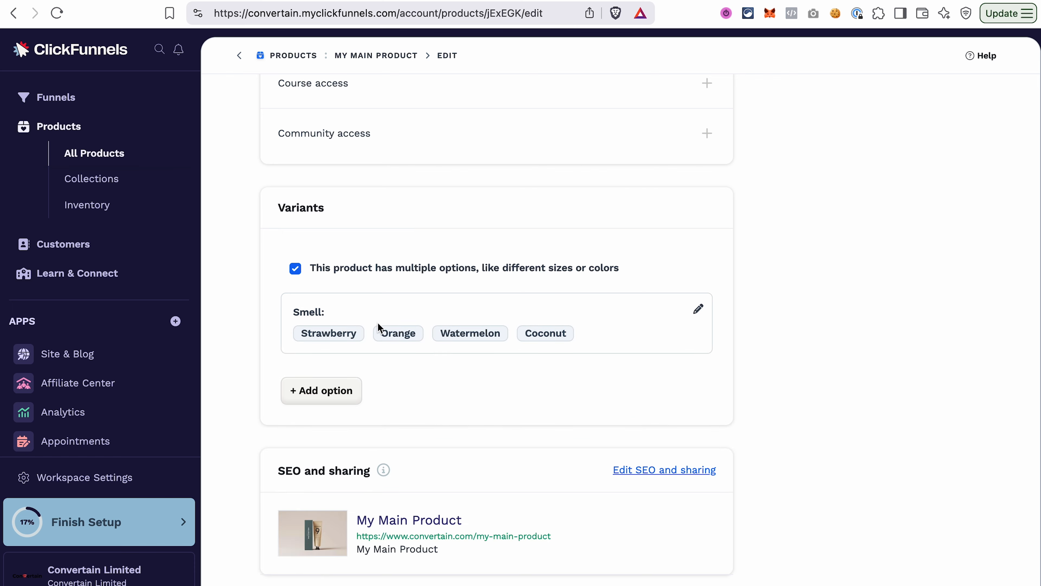
- Add a second new option named Type with the values Cream and Gel, and save the product
{"action": "left_click", "coordinate": [306, 392]}
{"action": "left_click", "coordinate": [344, 406]}
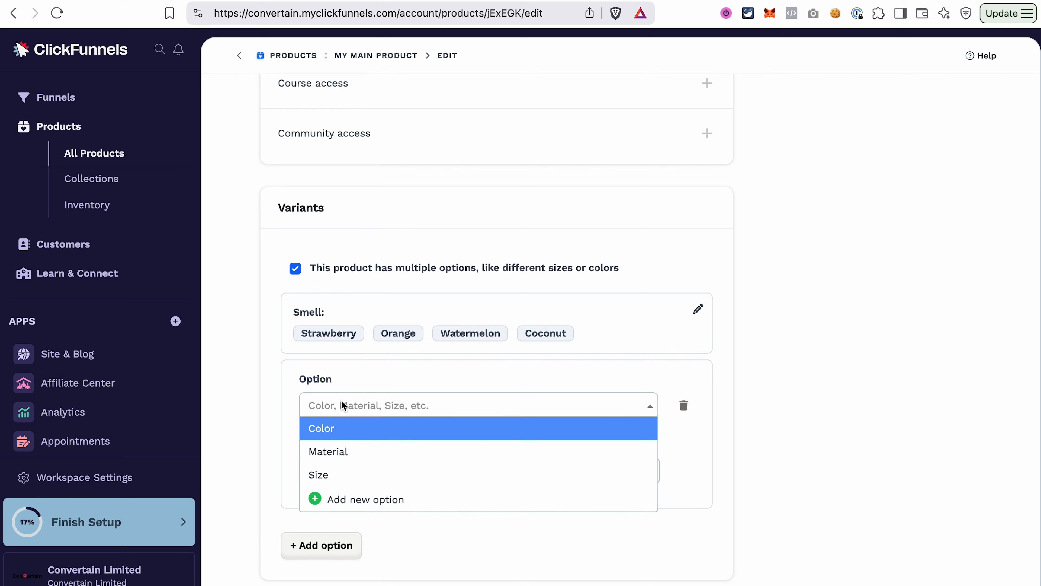
{"action": "left_click", "coordinate": [367, 498]}
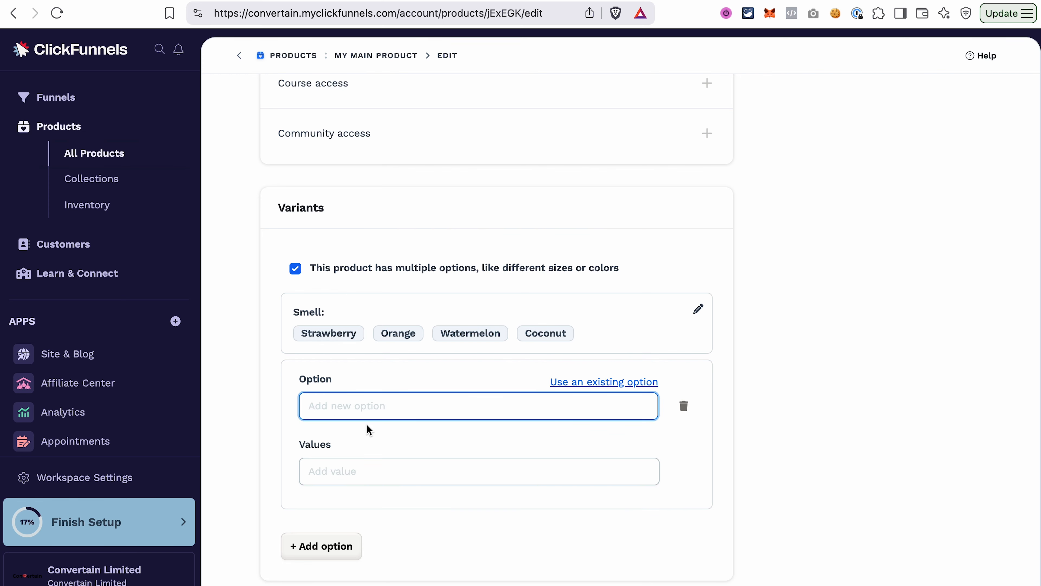
{"action": "type", "text": "Type"}
{"action": "left_click", "coordinate": [359, 471]}
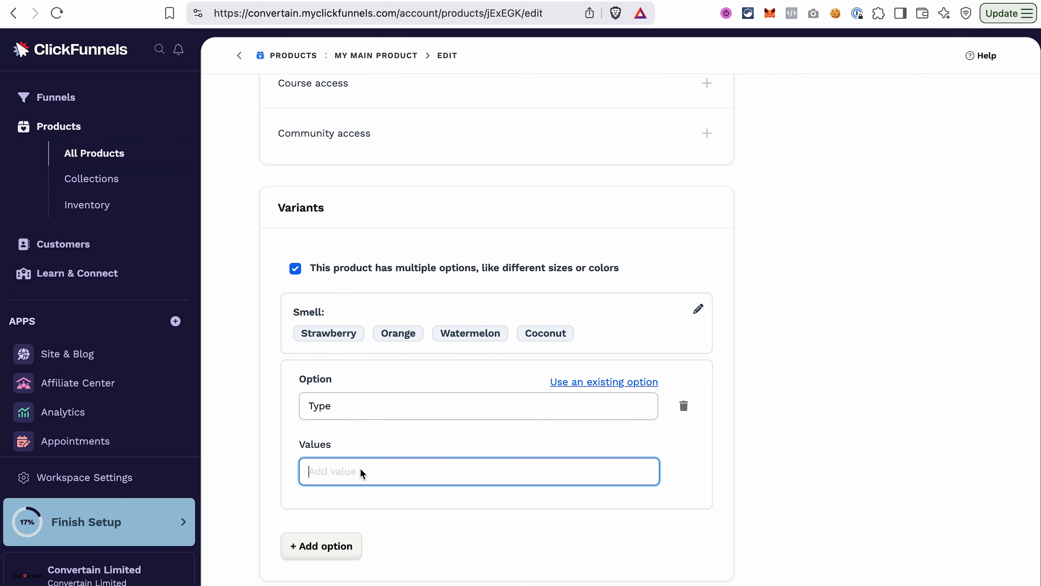
{"action": "type", "text": "Cream"}
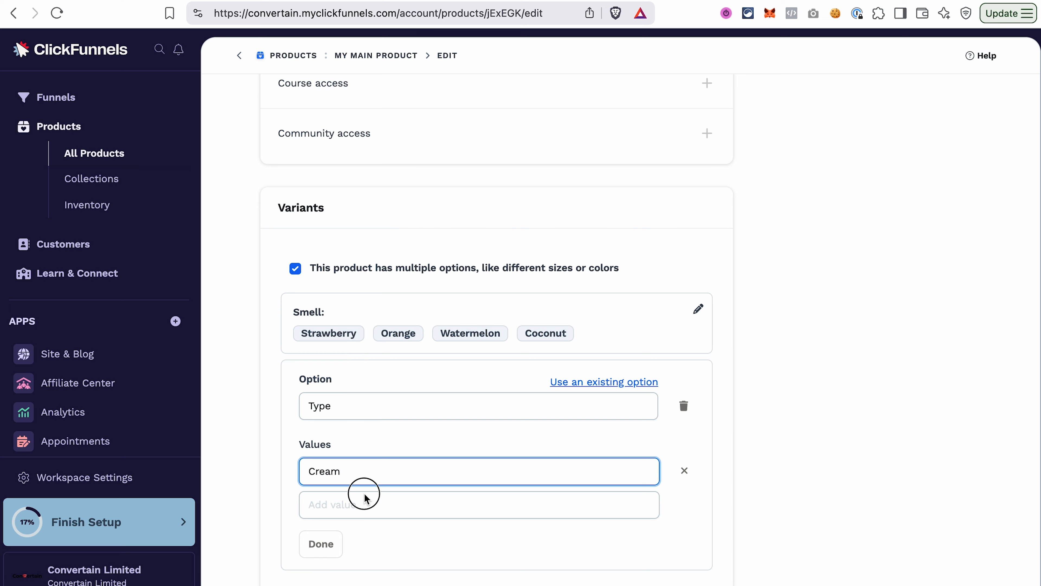
{"action": "left_click", "coordinate": [366, 499]}
{"action": "type", "text": "Gel"}
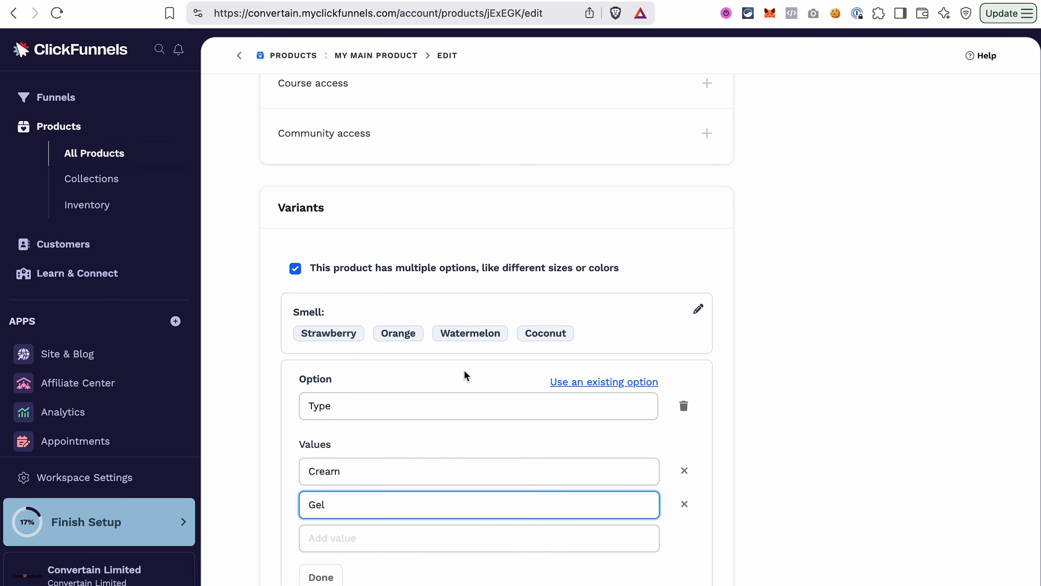
{"action": "scroll", "coordinate": [459, 426], "scroll_direction": "down", "scroll_amount": 3}
{"action": "left_click", "coordinate": [327, 511]}
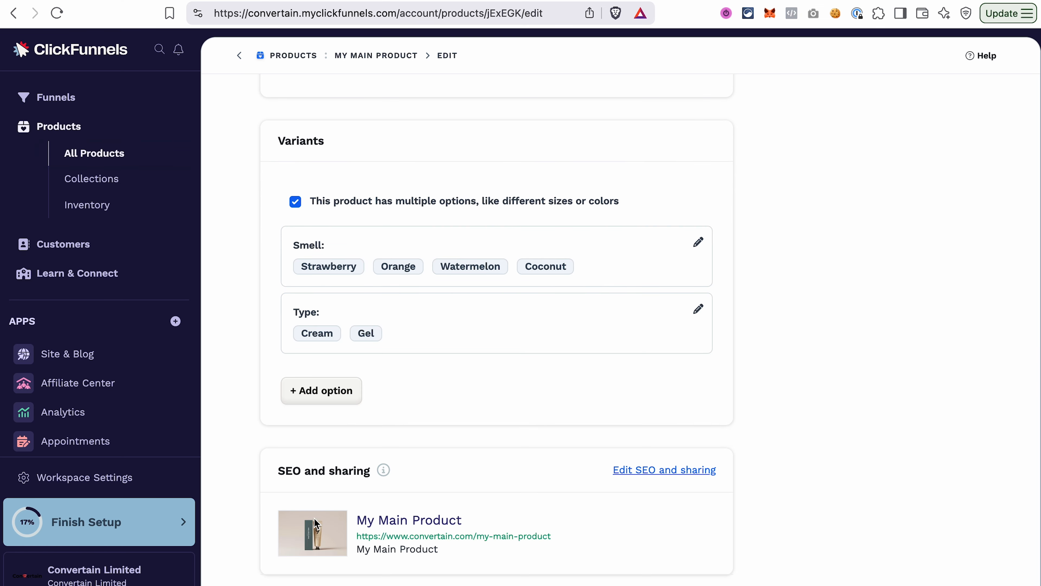
{"action": "scroll", "coordinate": [935, 480], "scroll_direction": "down", "scroll_amount": 15}
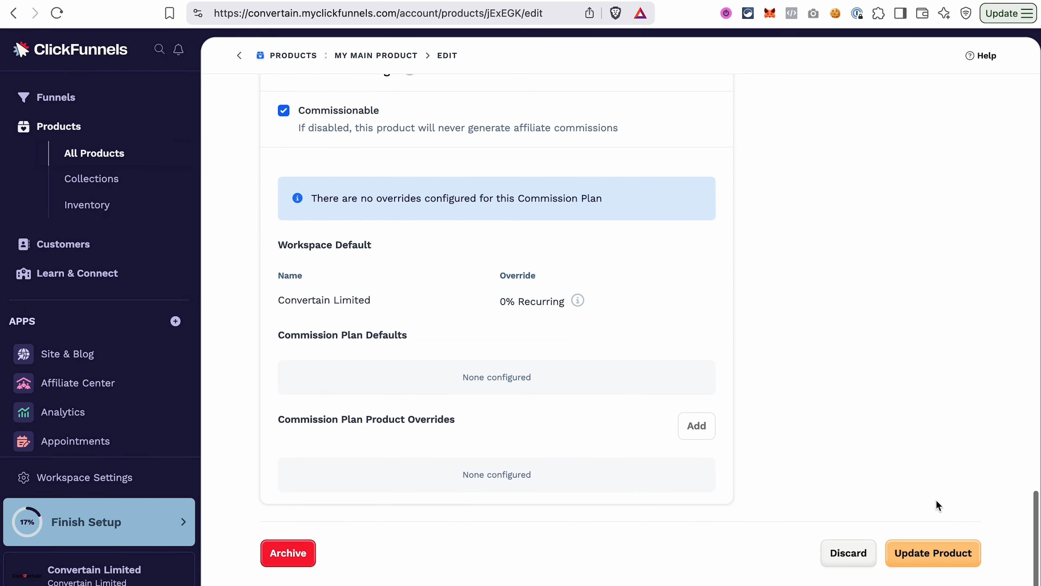
{"action": "left_click", "coordinate": [938, 556]}
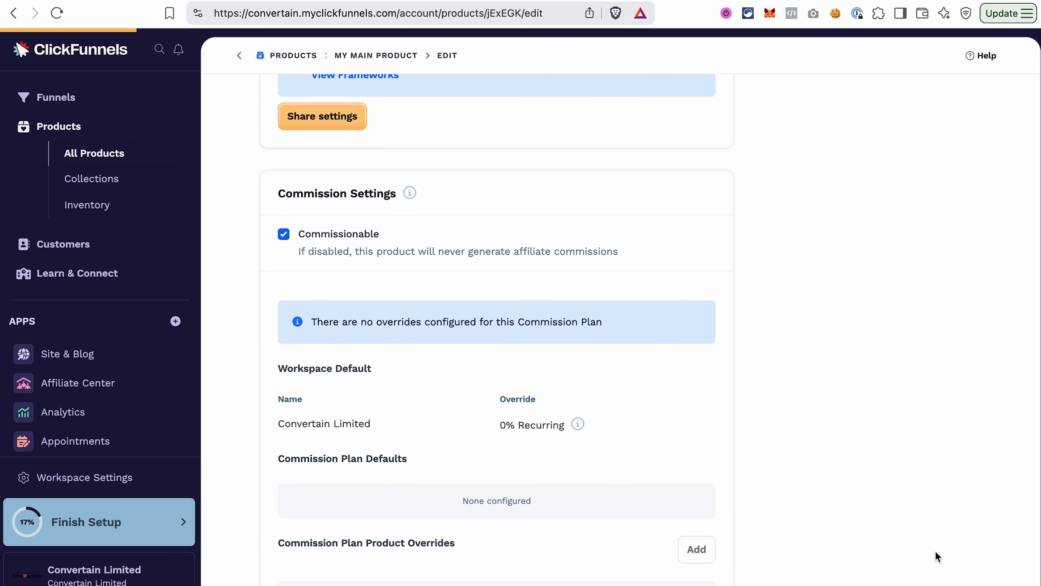
- Review the product's variant list, and inspect the Strawberry / Cream variant's description, image, pricing, tax and shipping settings
{"action": "scroll", "coordinate": [699, 400], "scroll_direction": "down", "scroll_amount": 15}
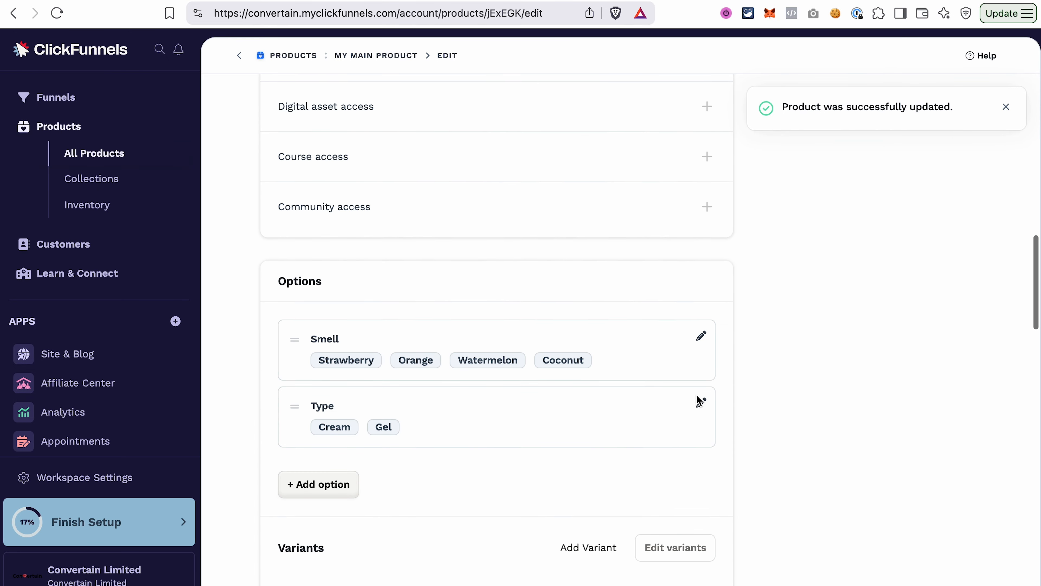
{"action": "scroll", "coordinate": [788, 405], "scroll_direction": "down", "scroll_amount": 5}
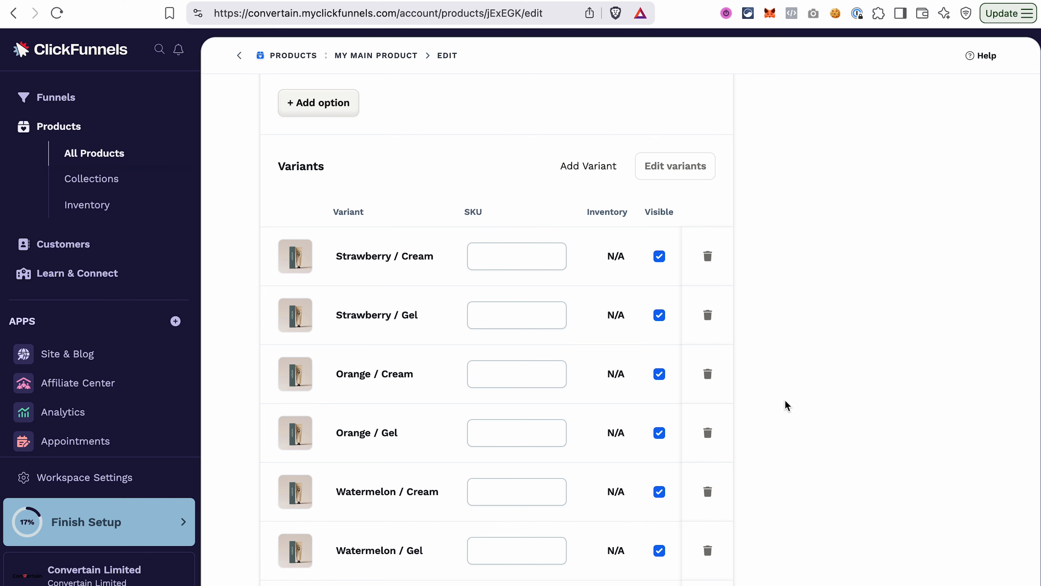
{"action": "scroll", "coordinate": [786, 405], "scroll_direction": "down", "scroll_amount": 1}
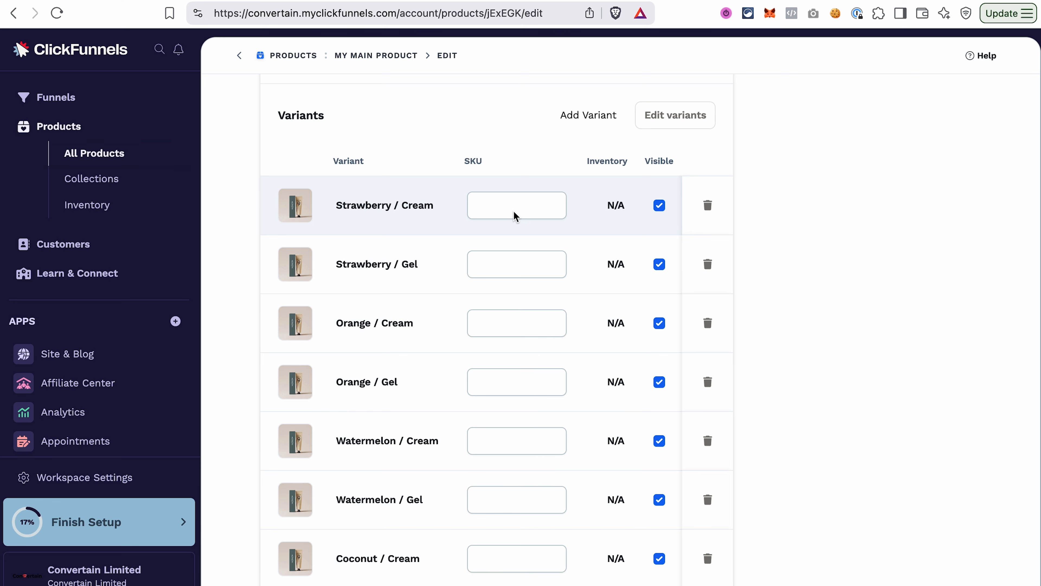
{"action": "left_click", "coordinate": [673, 113]}
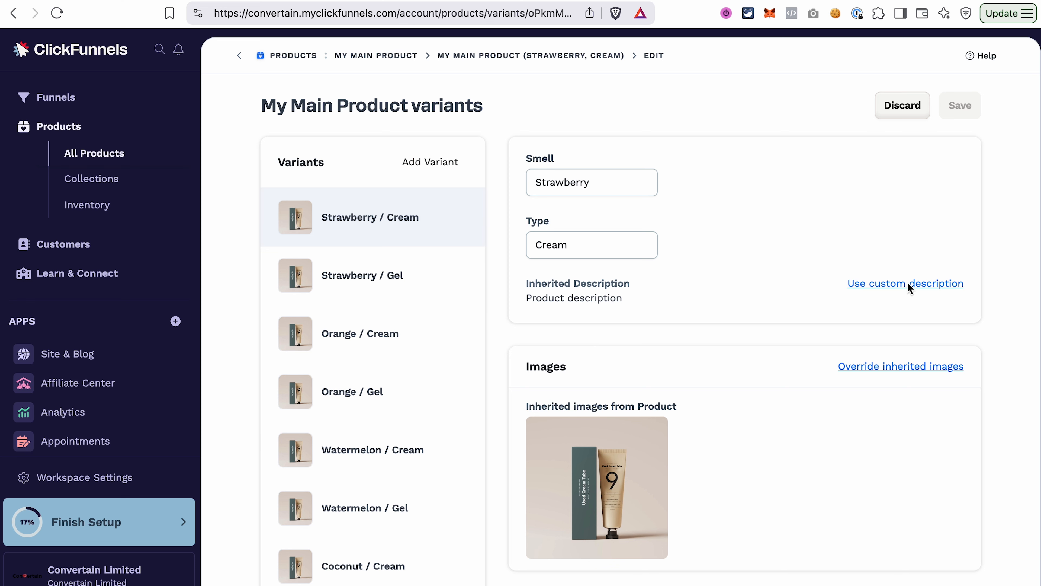
{"action": "scroll", "coordinate": [638, 485], "scroll_direction": "down", "scroll_amount": 6}
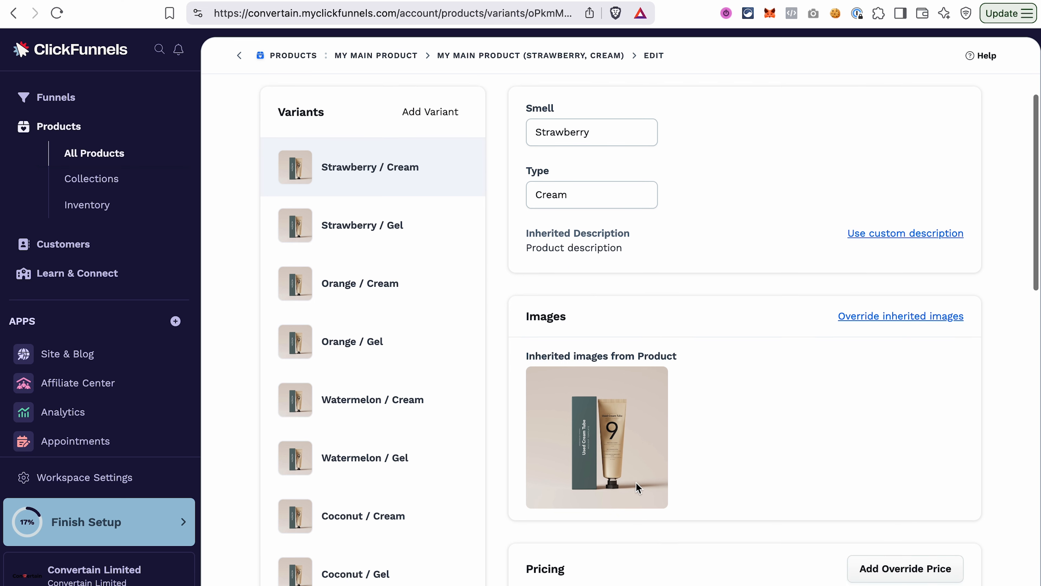
{"action": "scroll", "coordinate": [637, 488], "scroll_direction": "down", "scroll_amount": 4}
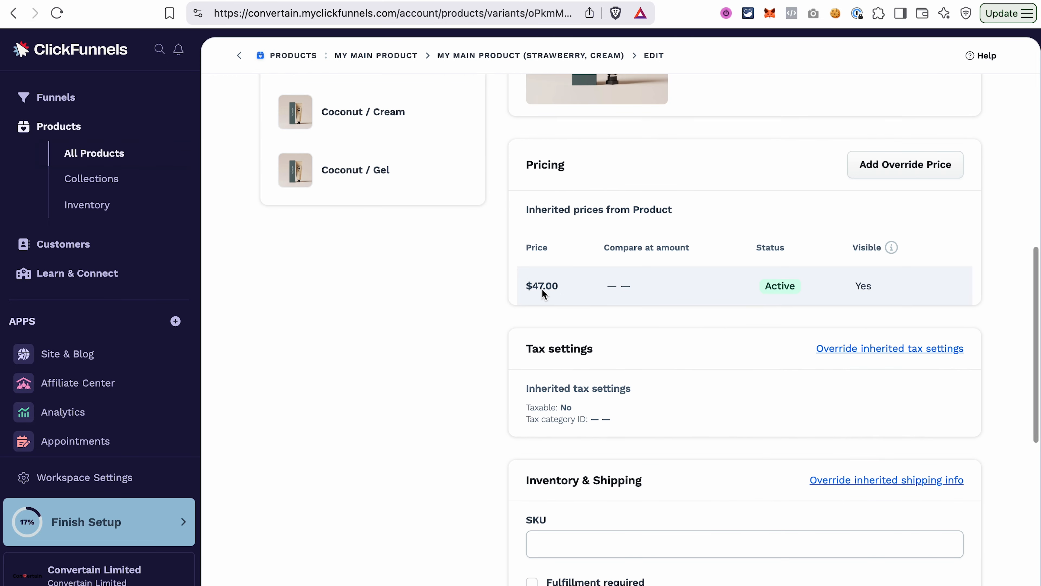
{"action": "scroll", "coordinate": [568, 286], "scroll_direction": "down", "scroll_amount": 9}
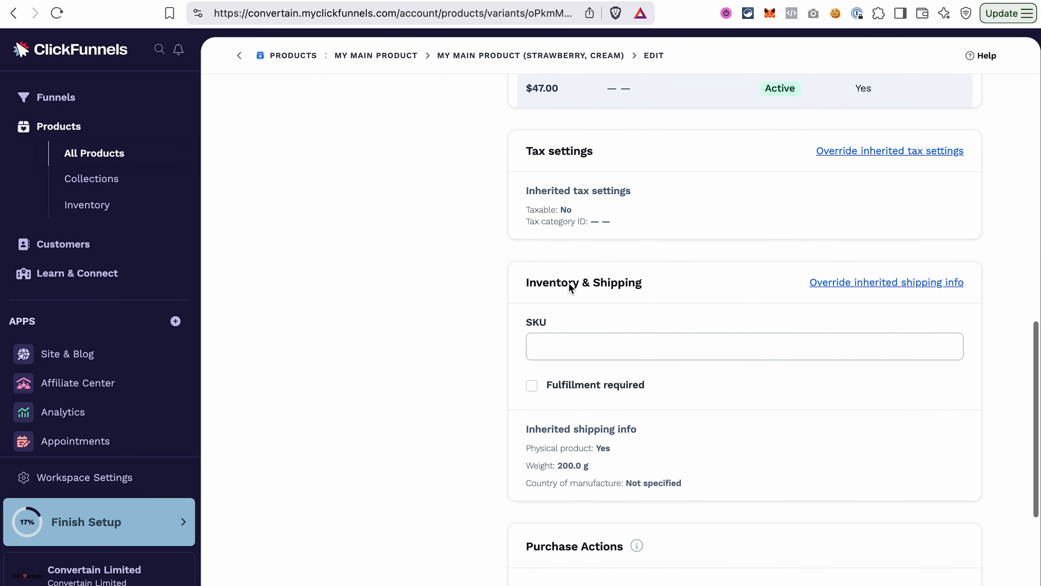
{"action": "left_click", "coordinate": [900, 565]}
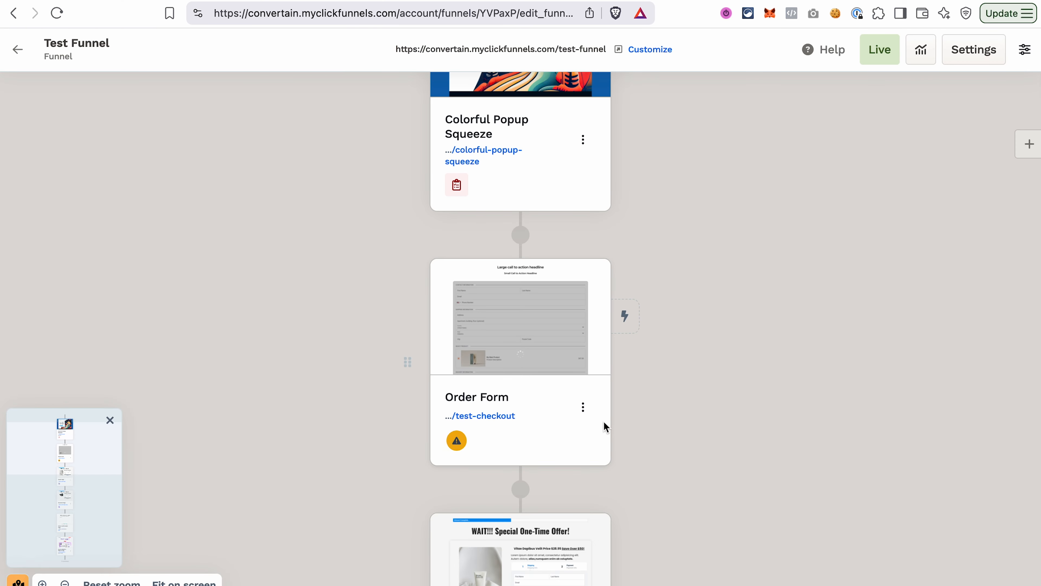
- Attach the existing product My Main Product to the Order Form page of Test Funnel
{"action": "left_click", "coordinate": [583, 408]}
{"action": "left_click", "coordinate": [649, 528]}
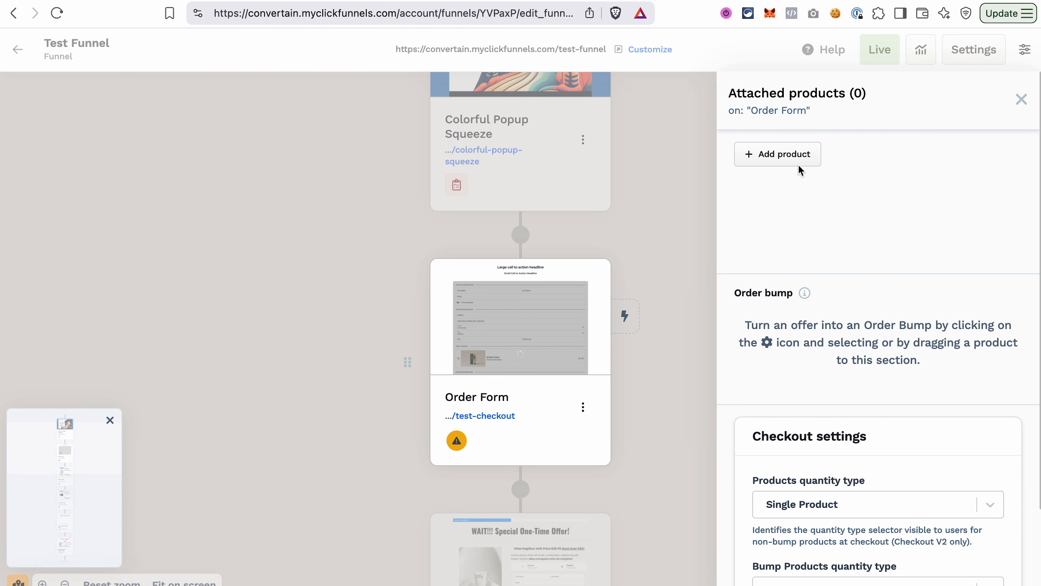
{"action": "left_click", "coordinate": [801, 156]}
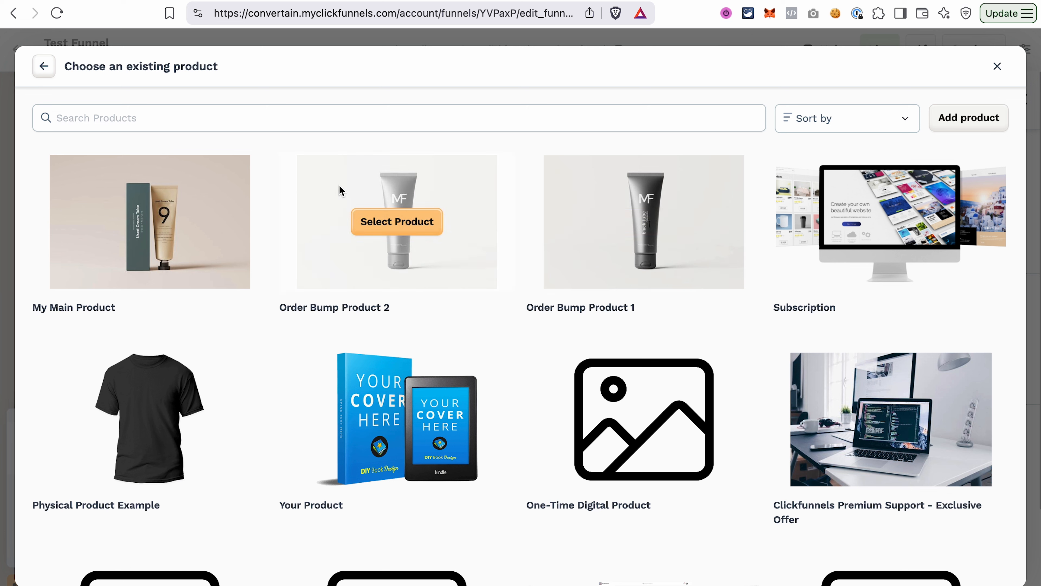
{"action": "left_click", "coordinate": [179, 221]}
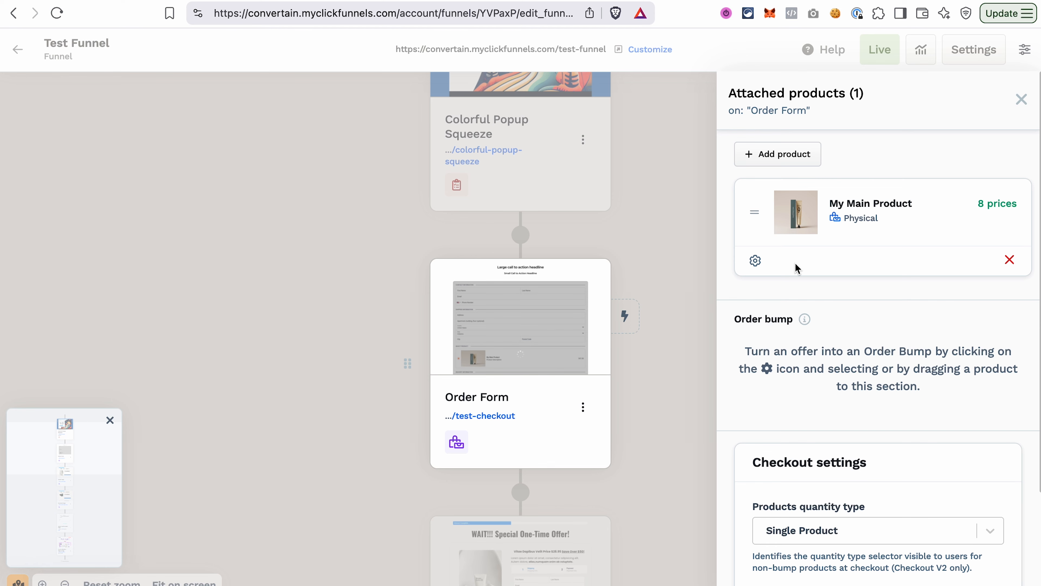
- Examine which variants of My Main Product are available on the Order Form page, and close the product settings
{"action": "left_click", "coordinate": [756, 261]}
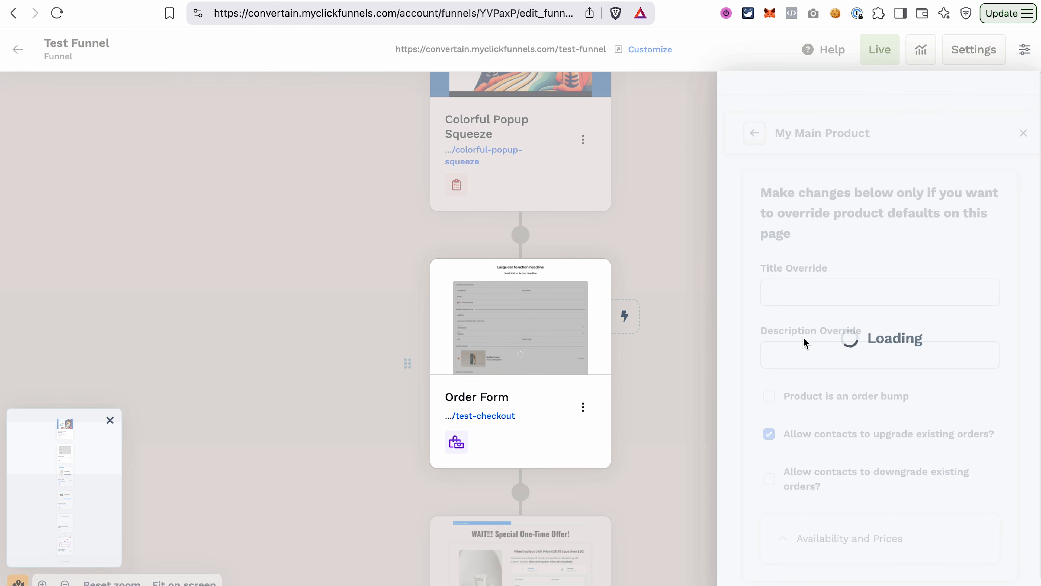
{"action": "scroll", "coordinate": [817, 463], "scroll_direction": "down", "scroll_amount": 1}
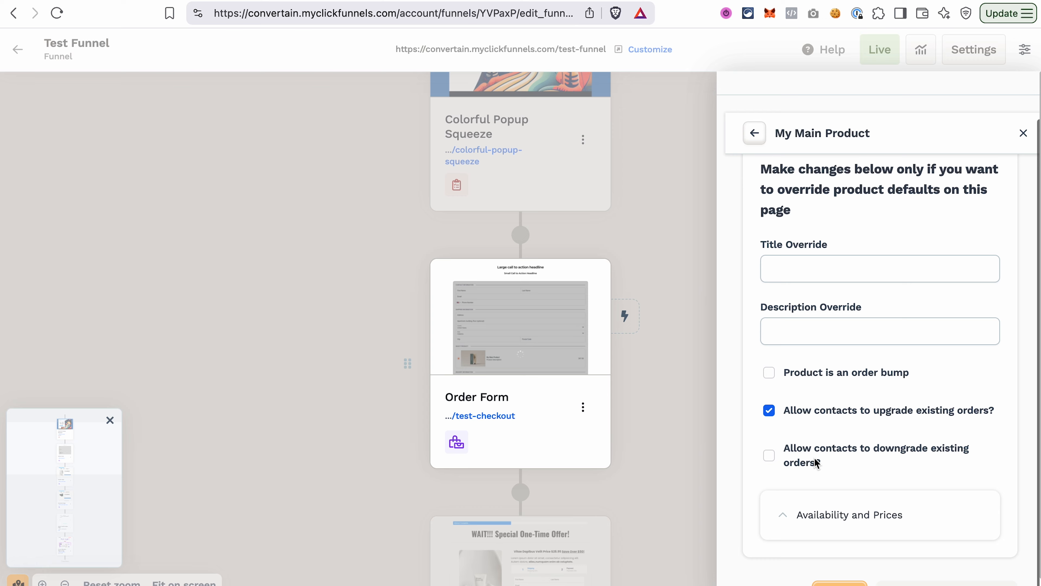
{"action": "left_click", "coordinate": [782, 515]}
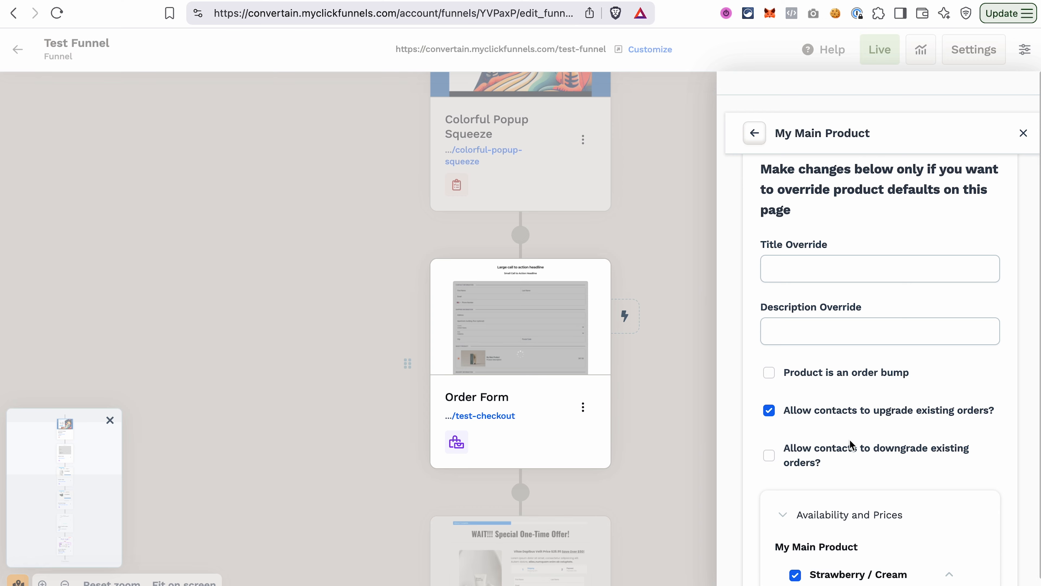
{"action": "scroll", "coordinate": [852, 439], "scroll_direction": "down", "scroll_amount": 4}
{"action": "scroll", "coordinate": [857, 433], "scroll_direction": "down", "scroll_amount": 4}
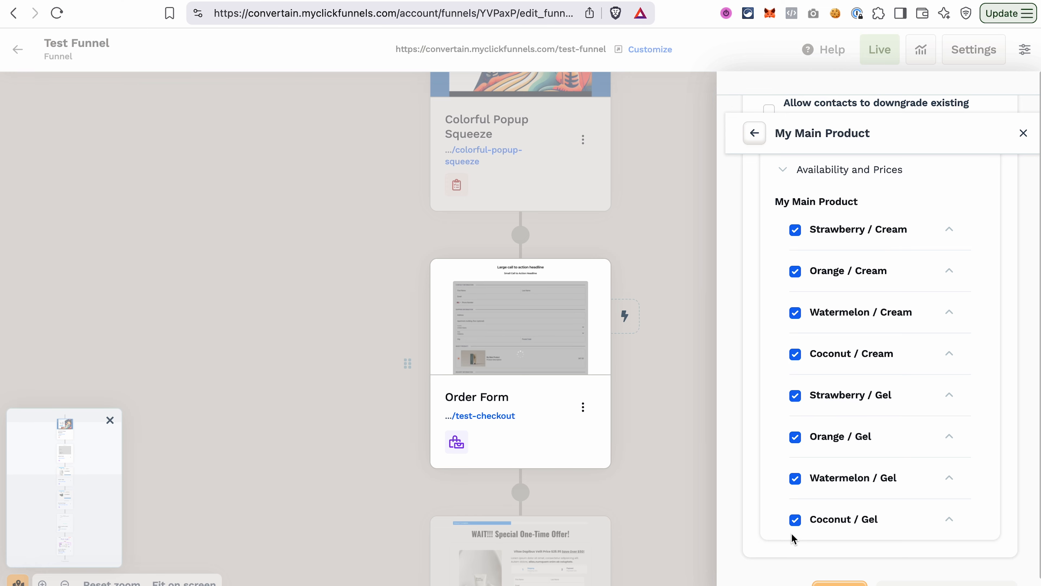
{"action": "left_click", "coordinate": [697, 306]}
{"action": "left_click", "coordinate": [697, 305]}
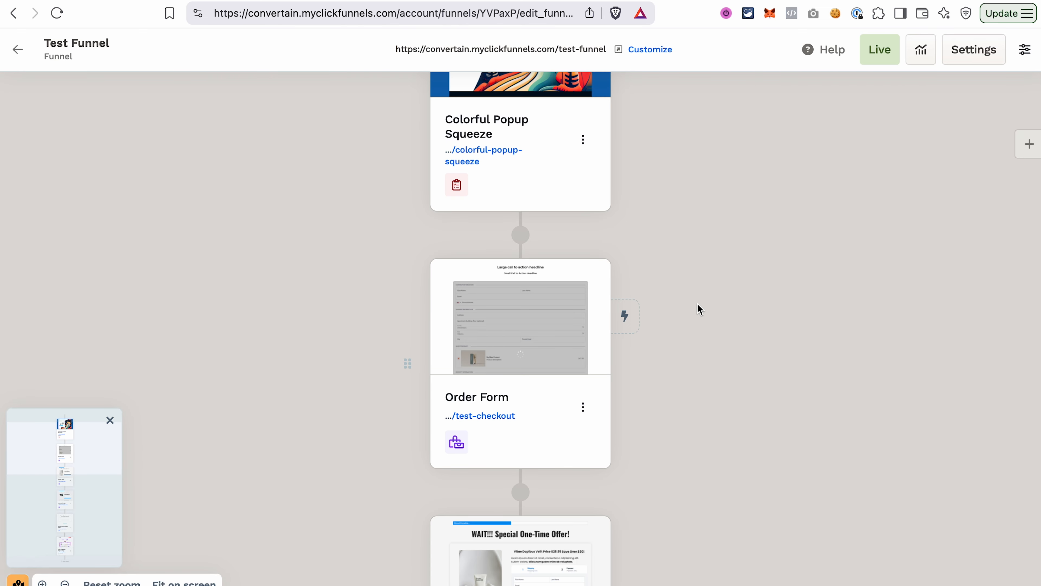
- Preview the Order Form page and choose the Orange and Gel options for My Main Product
{"action": "mouse_move", "coordinate": [547, 316]}
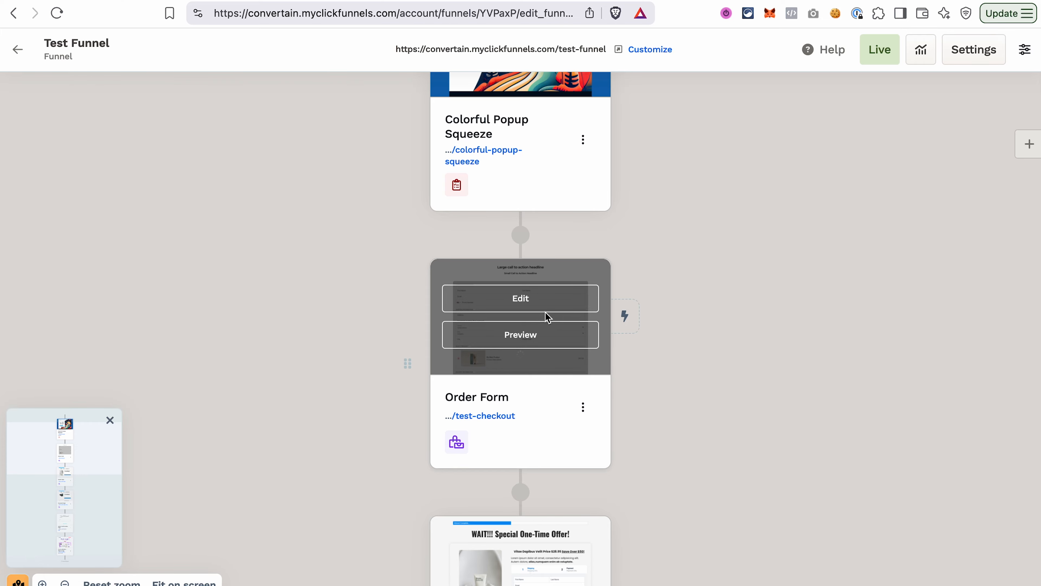
{"action": "left_click", "coordinate": [548, 335]}
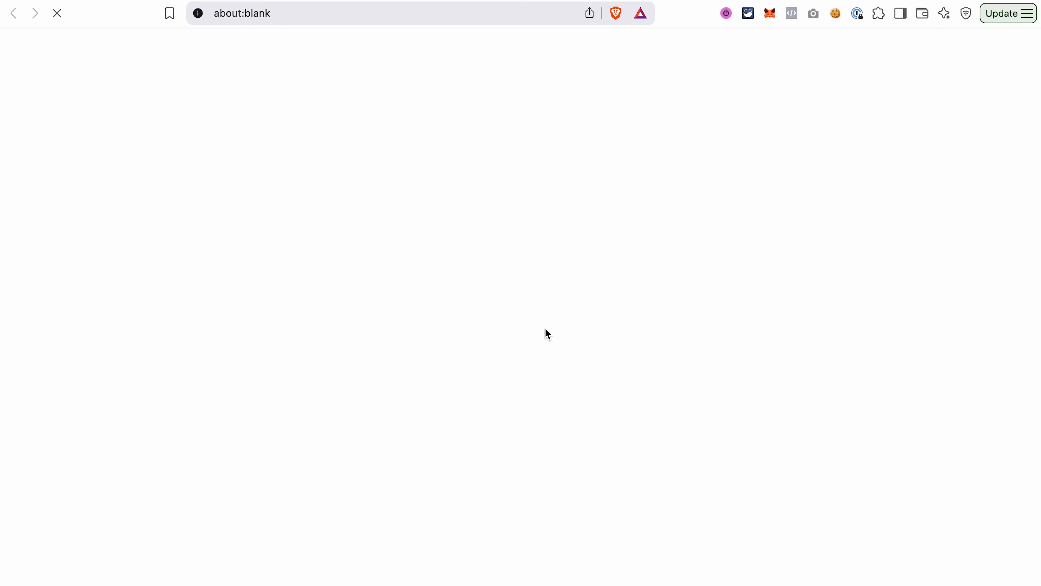
{"action": "scroll", "coordinate": [546, 333], "scroll_direction": "down", "scroll_amount": 6}
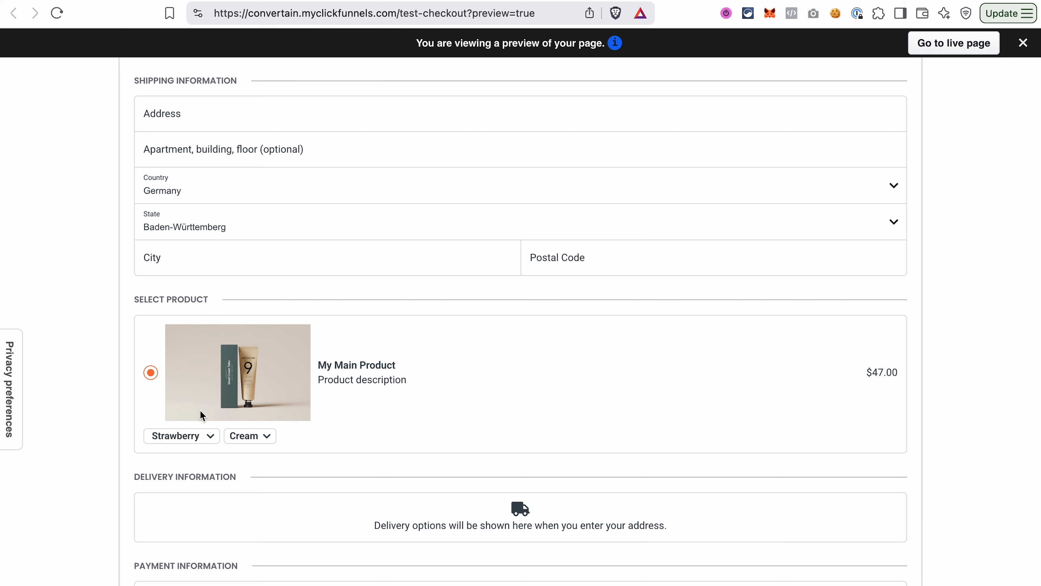
{"action": "left_click", "coordinate": [200, 437]}
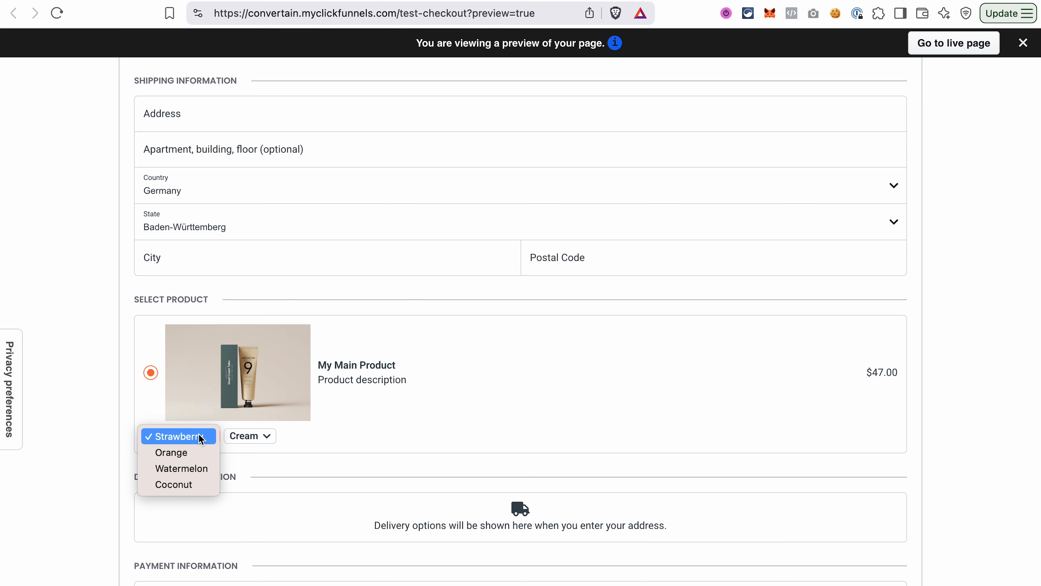
{"action": "left_click", "coordinate": [197, 453]}
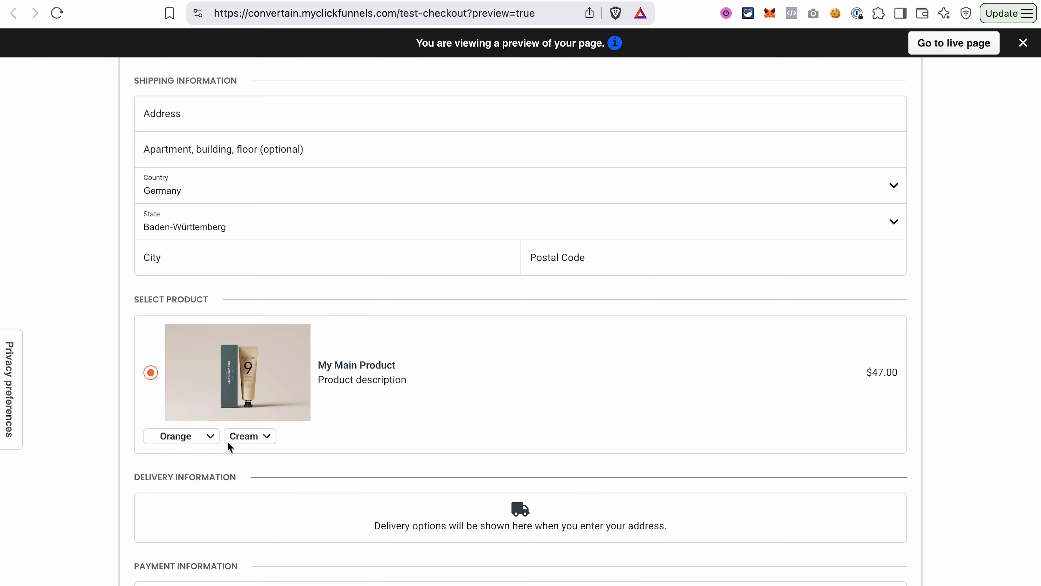
{"action": "left_click", "coordinate": [237, 441]}
{"action": "left_click", "coordinate": [244, 454]}
- Expand the order summary on the checkout preview and check which product variant it lists
{"action": "scroll", "coordinate": [508, 429], "scroll_direction": "down", "scroll_amount": 5}
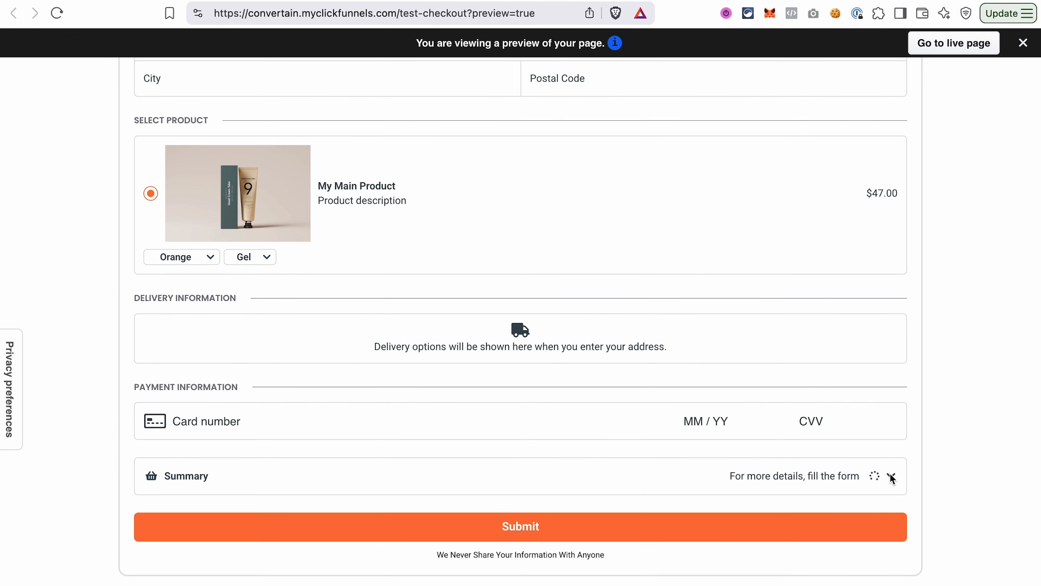
{"action": "left_click", "coordinate": [890, 477]}
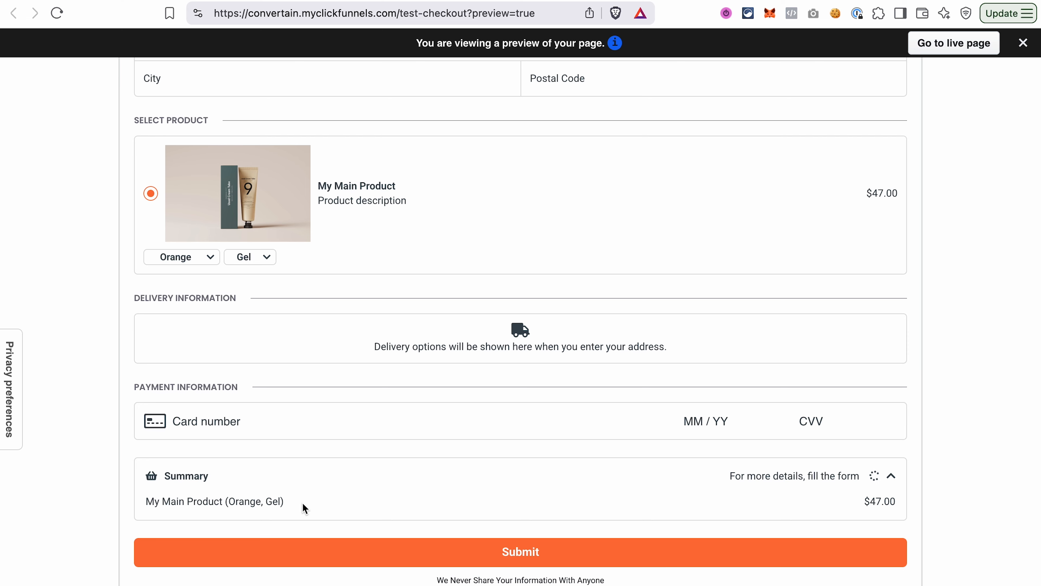
{"action": "left_click_drag", "start_coordinate": [294, 507], "coordinate": [222, 507]}
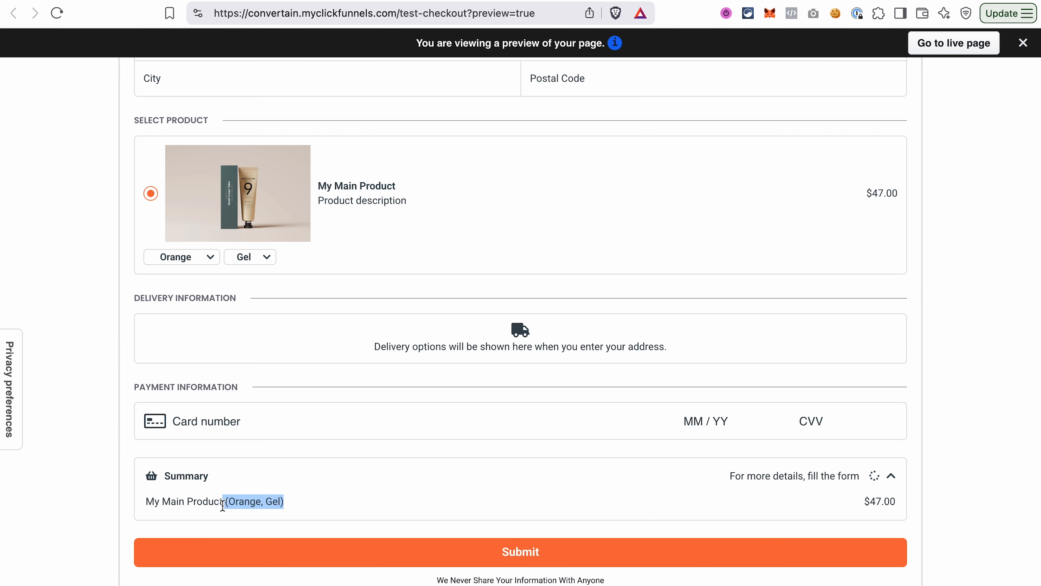